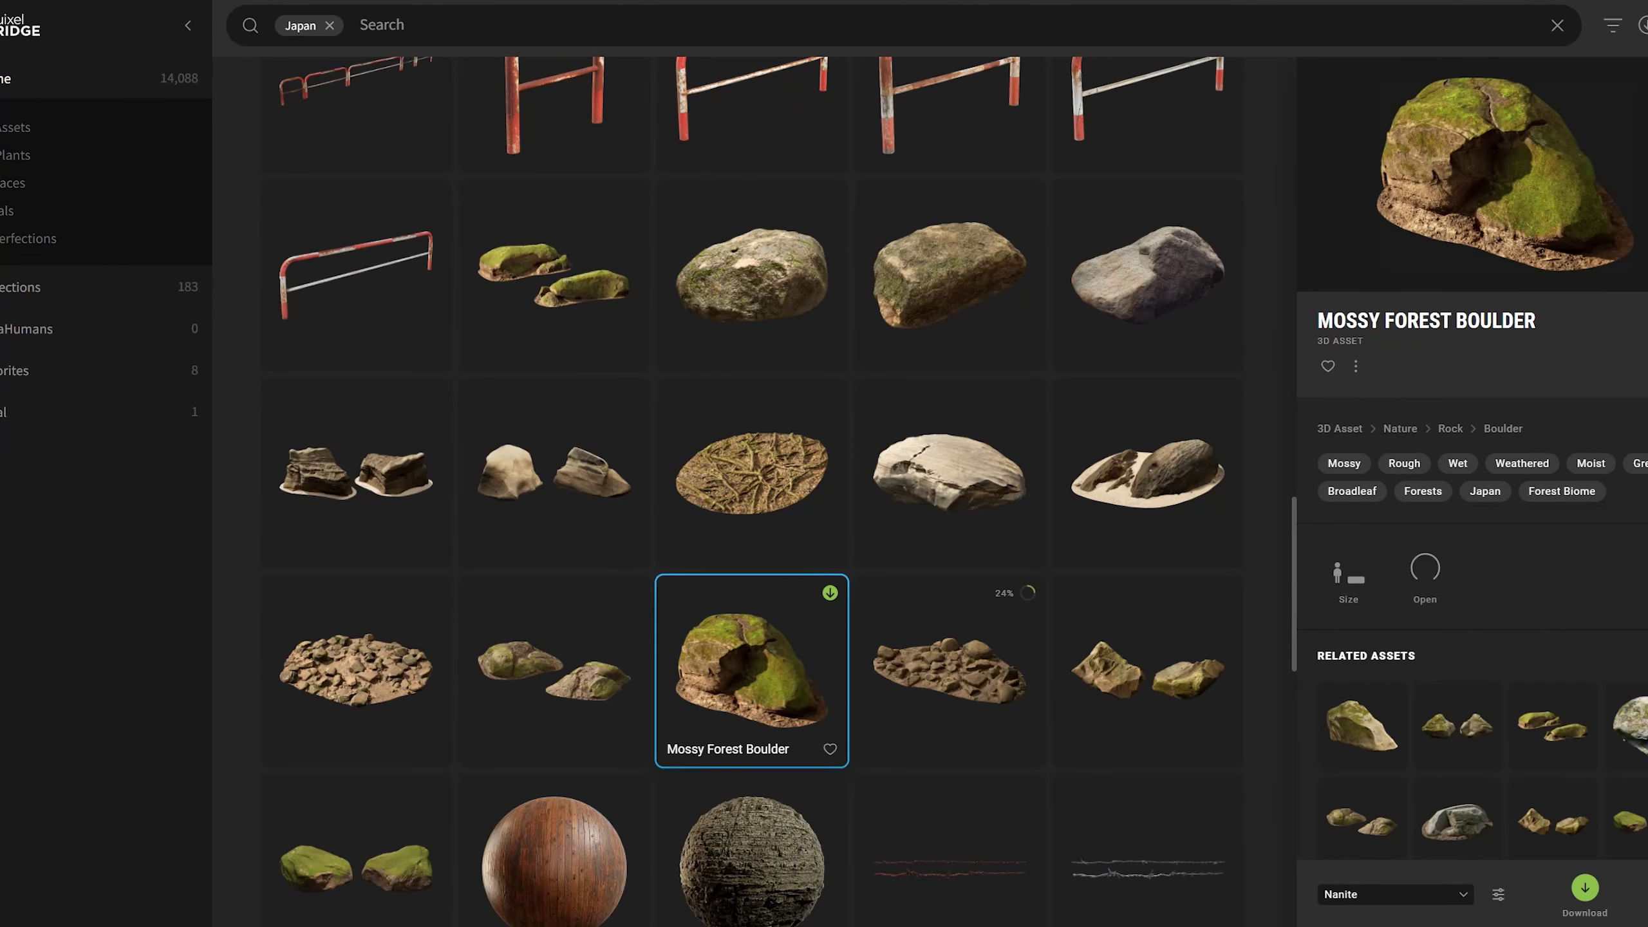
# - Download the Japanese Park Stone Embankment and select the Japanese Park Stairs asset
pyautogui.scroll(-10, 753, 486)
pyautogui.click(1147, 649)
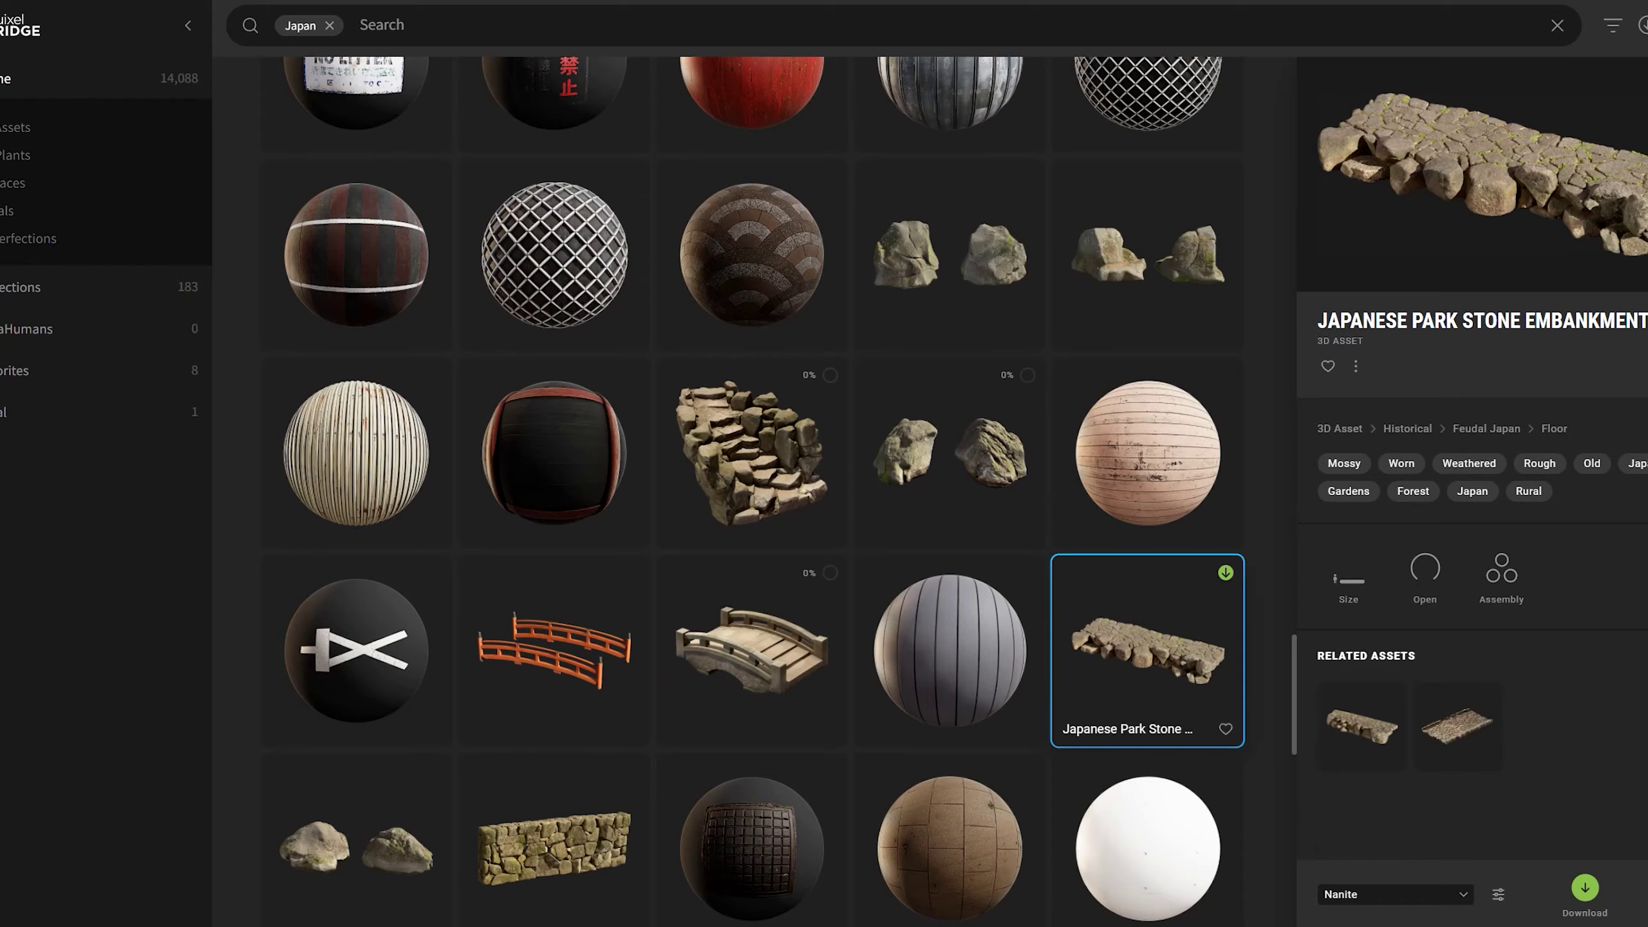
pyautogui.scroll(-5, 753, 486)
pyautogui.click(751, 438)
pyautogui.click(750, 640)
pyautogui.click(353, 641)
pyautogui.scroll(-3, 752, 487)
pyautogui.click(753, 400)
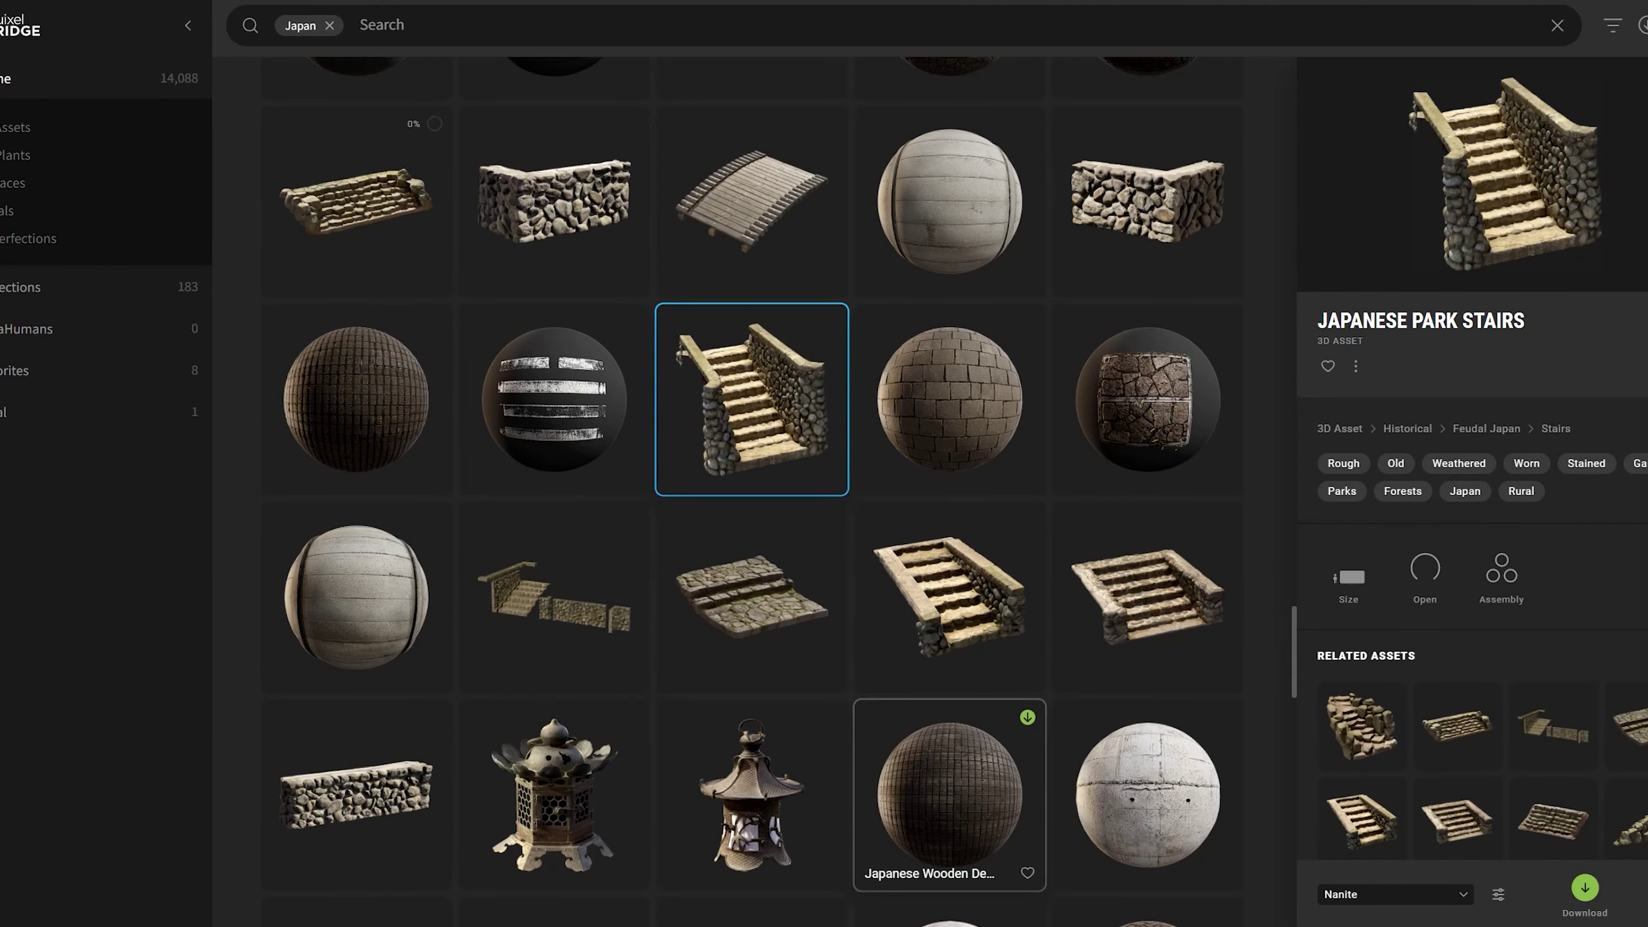
# - Browse past the well roof and metal lantern to select the Japanese Park Stone Floor
pyautogui.scroll(-3, 752, 487)
pyautogui.click(753, 718)
pyautogui.click(559, 533)
pyautogui.scroll(-2, 559, 487)
pyautogui.scroll(-6, 559, 487)
pyautogui.click(553, 630)
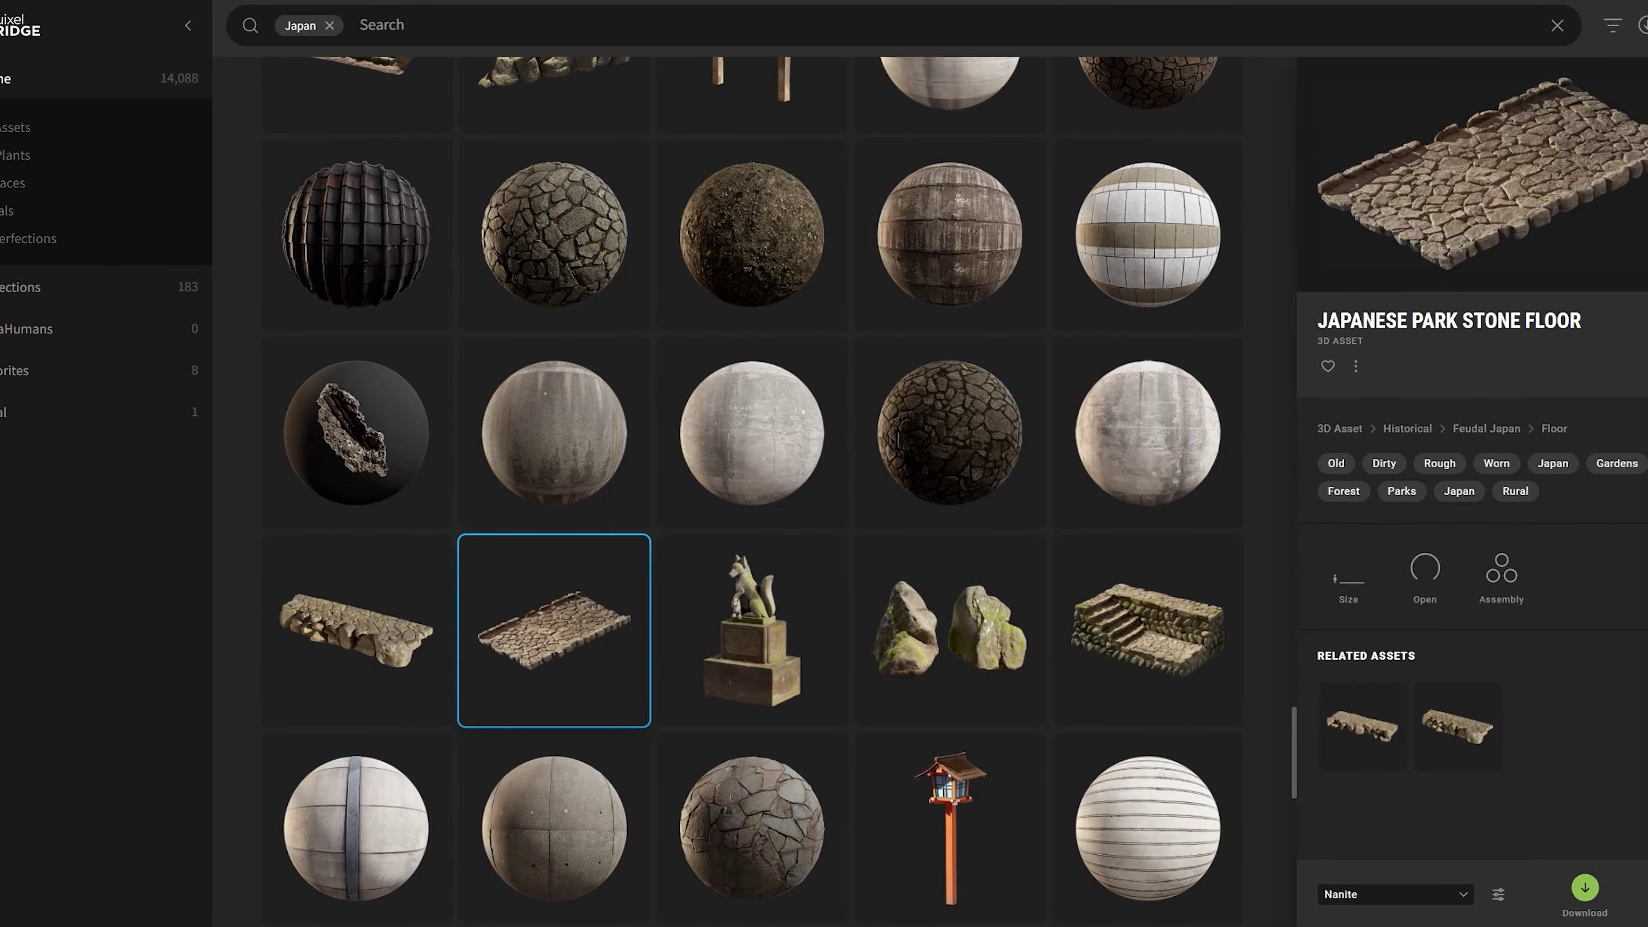
# - Start downloading the Japanese Decorative Lantern
pyautogui.click(1147, 630)
pyautogui.click(751, 630)
pyautogui.click(355, 630)
pyautogui.scroll(-5, 553, 571)
pyautogui.scroll(-3, 553, 585)
pyautogui.click(751, 441)
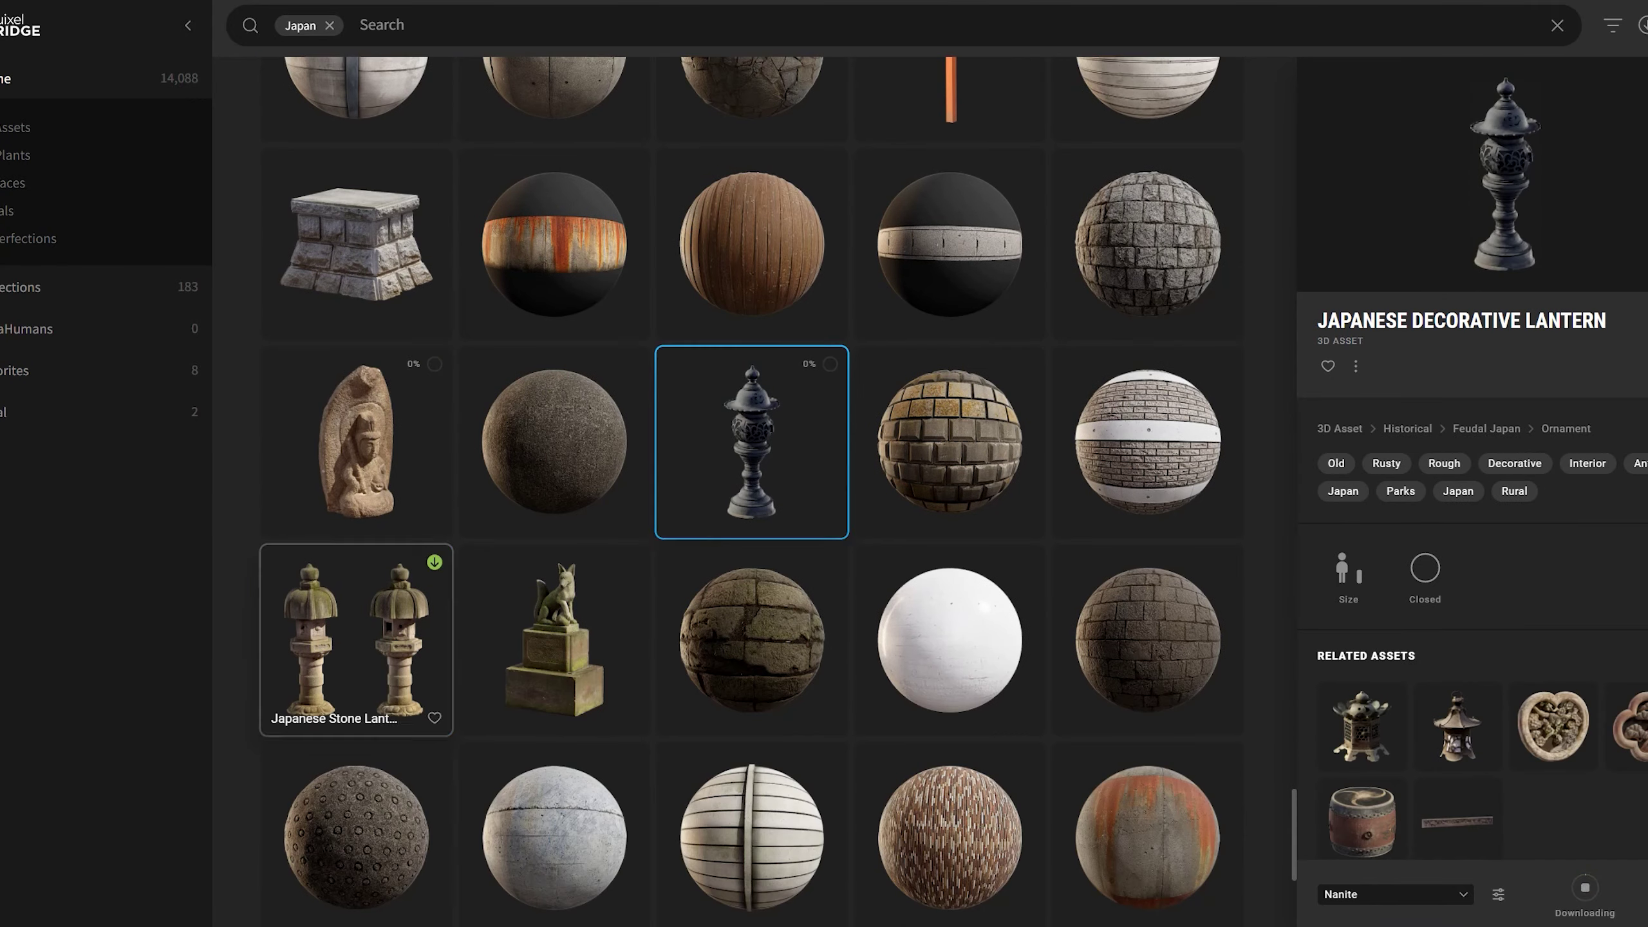
# - Select the Japanese Shrine Stone Floor and a mossy shrine floor tile variant
pyautogui.click(355, 639)
pyautogui.scroll(-5, 1147, 720)
pyautogui.scroll(-5, 949, 720)
pyautogui.scroll(-5, 752, 519)
pyautogui.click(554, 383)
pyautogui.click(356, 580)
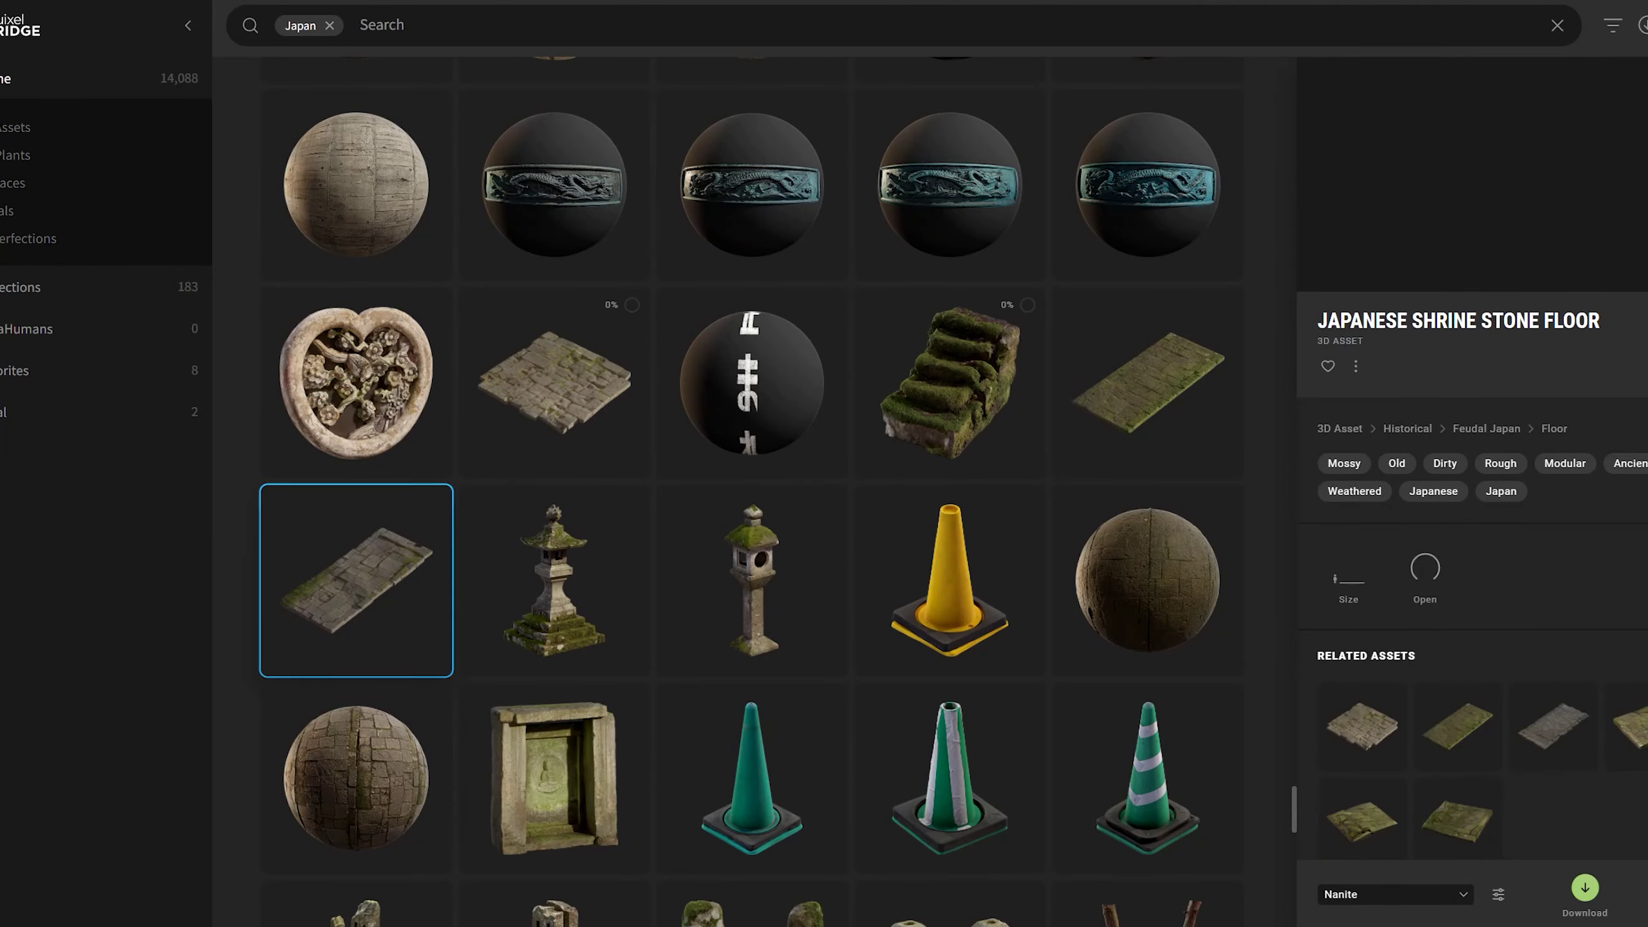
pyautogui.click(554, 580)
# - Start downloading the capped Japanese Gravestone
pyautogui.scroll(-4, 553, 580)
pyautogui.click(356, 714)
pyautogui.click(751, 714)
pyautogui.click(950, 714)
# - Select the Japanese stone wall and the statue-topped pillar assets
pyautogui.scroll(-5, 950, 766)
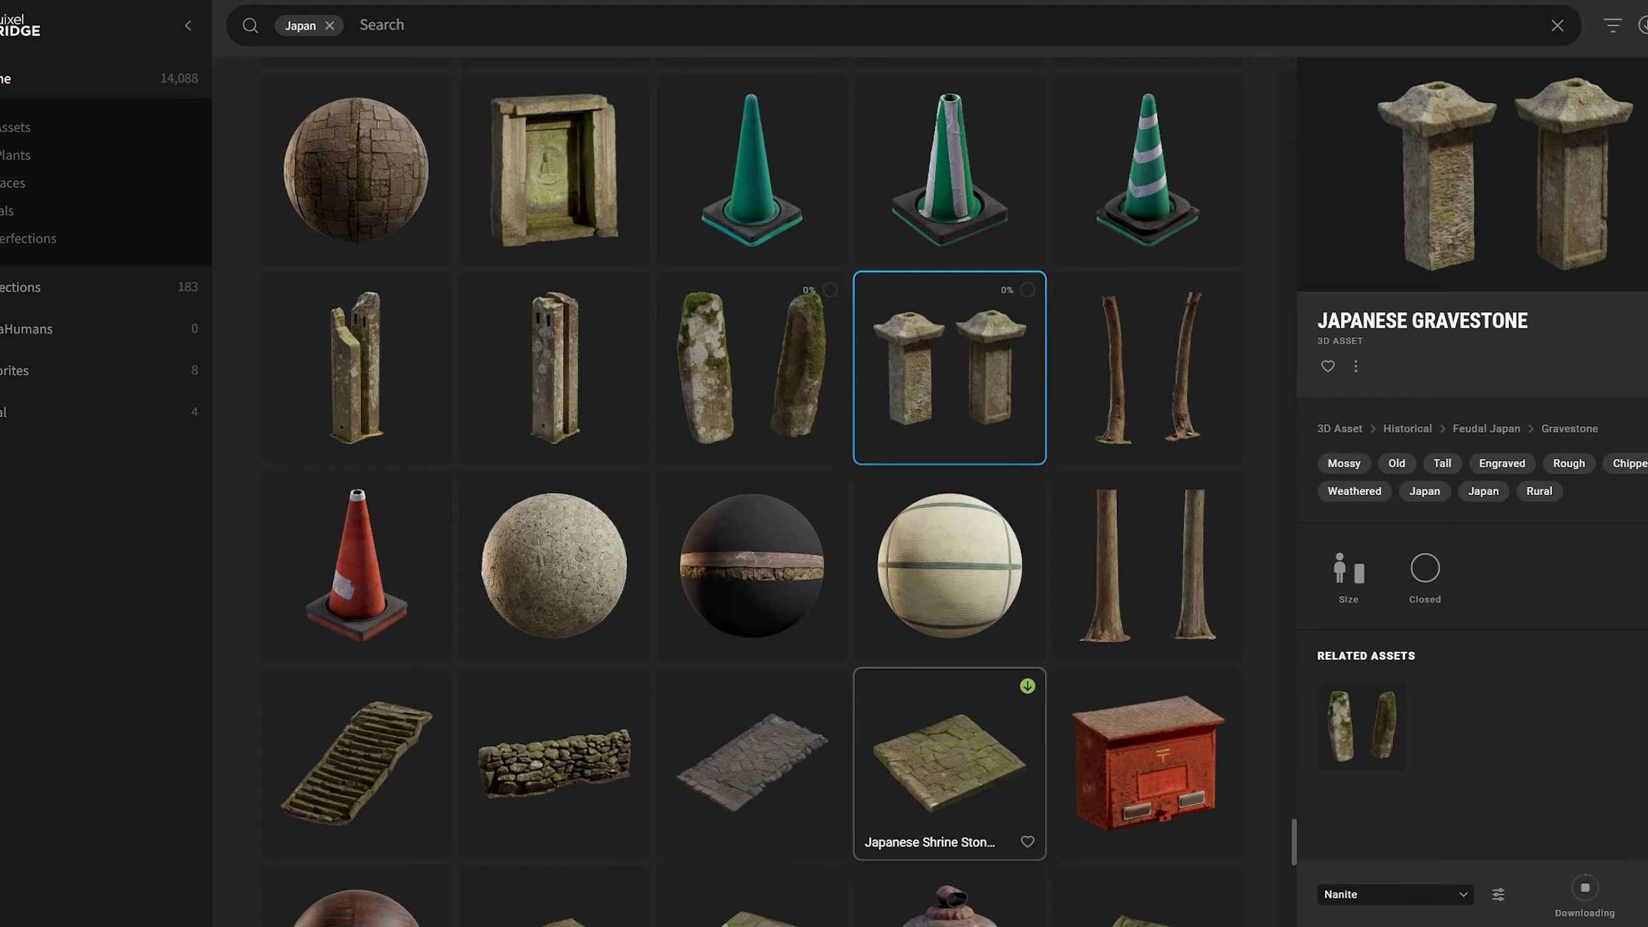
pyautogui.click(554, 763)
pyautogui.scroll(-5, 751, 613)
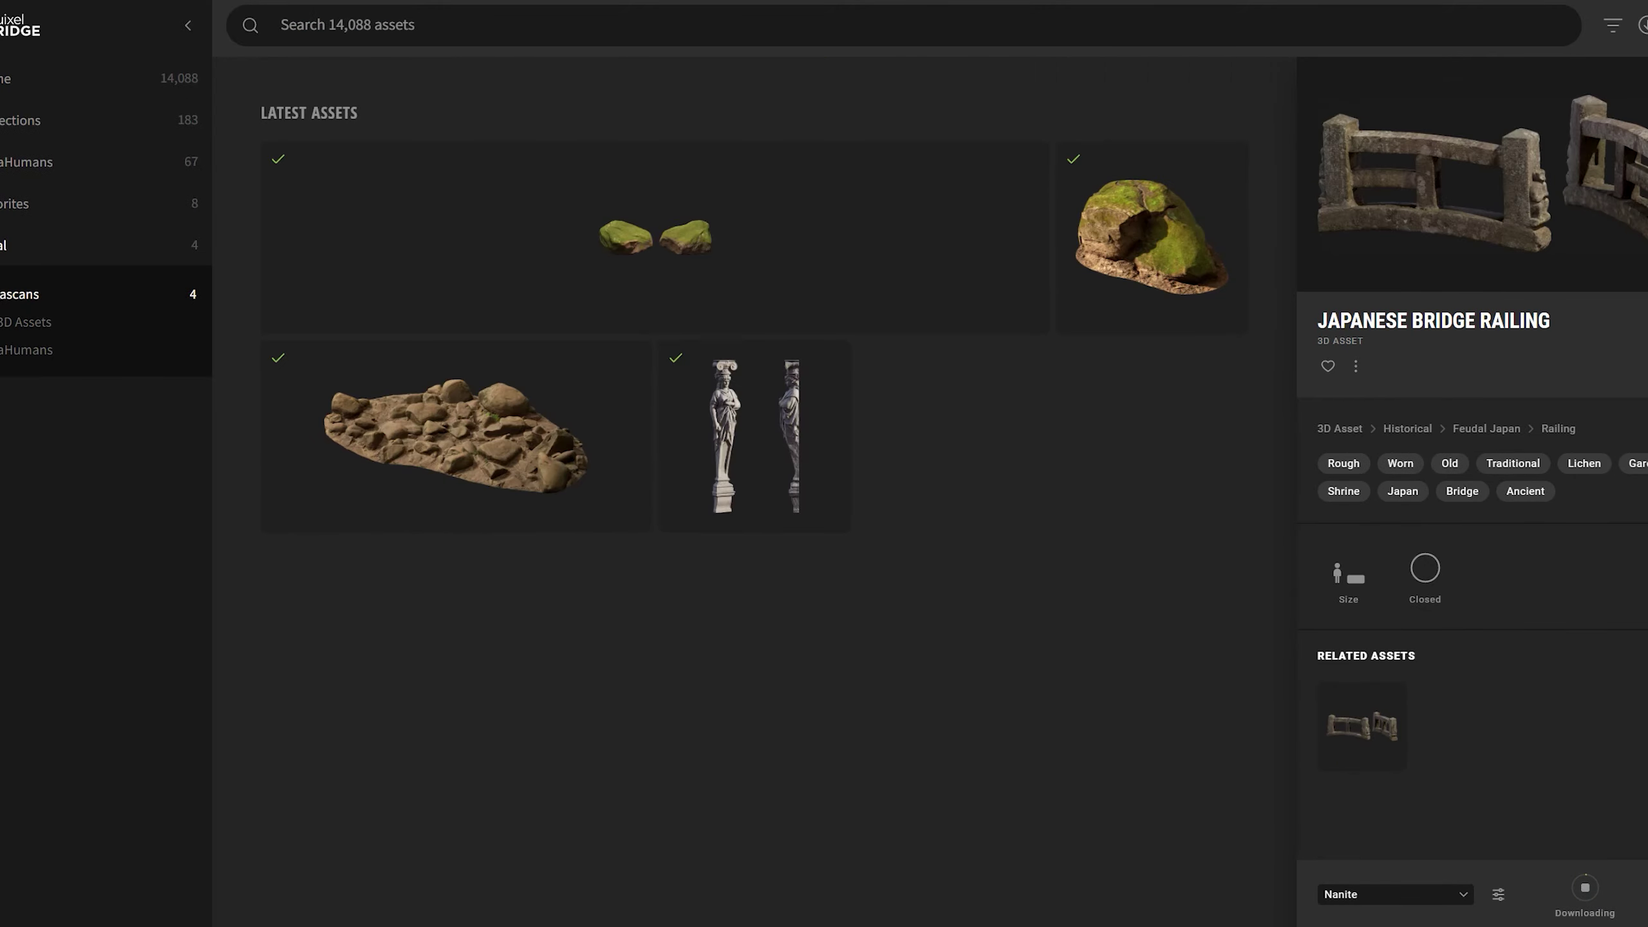
pyautogui.click(755, 436)
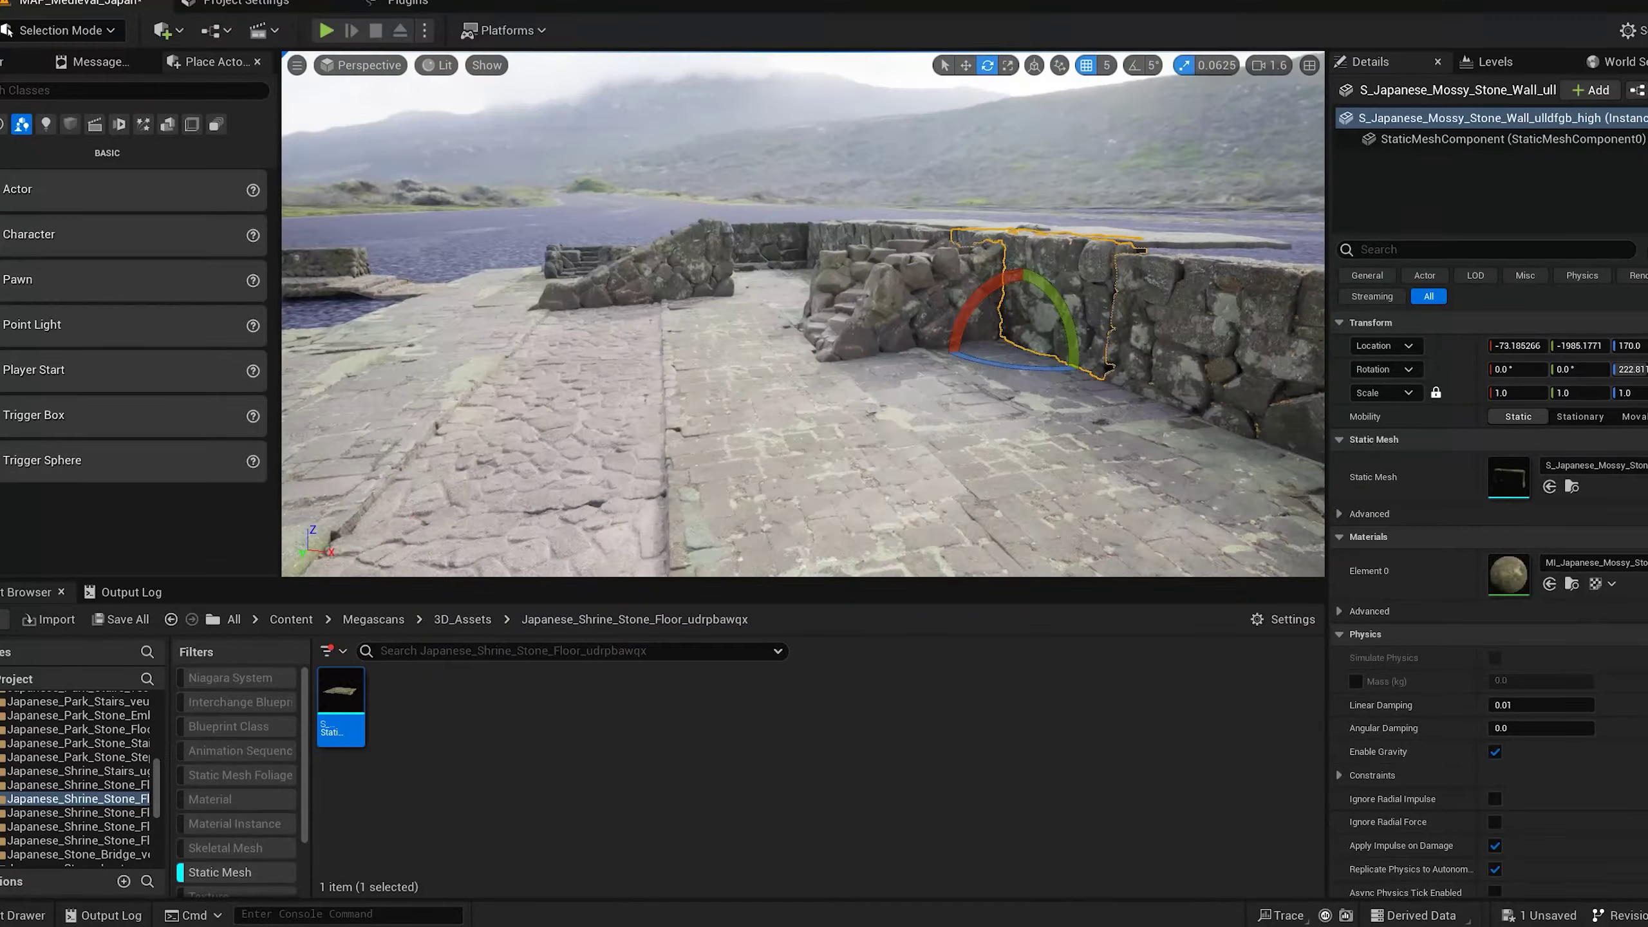
# - Undo the last rotation and the last move of the placed shrine meshes
pyautogui.hotkey('ctrl', 'z')
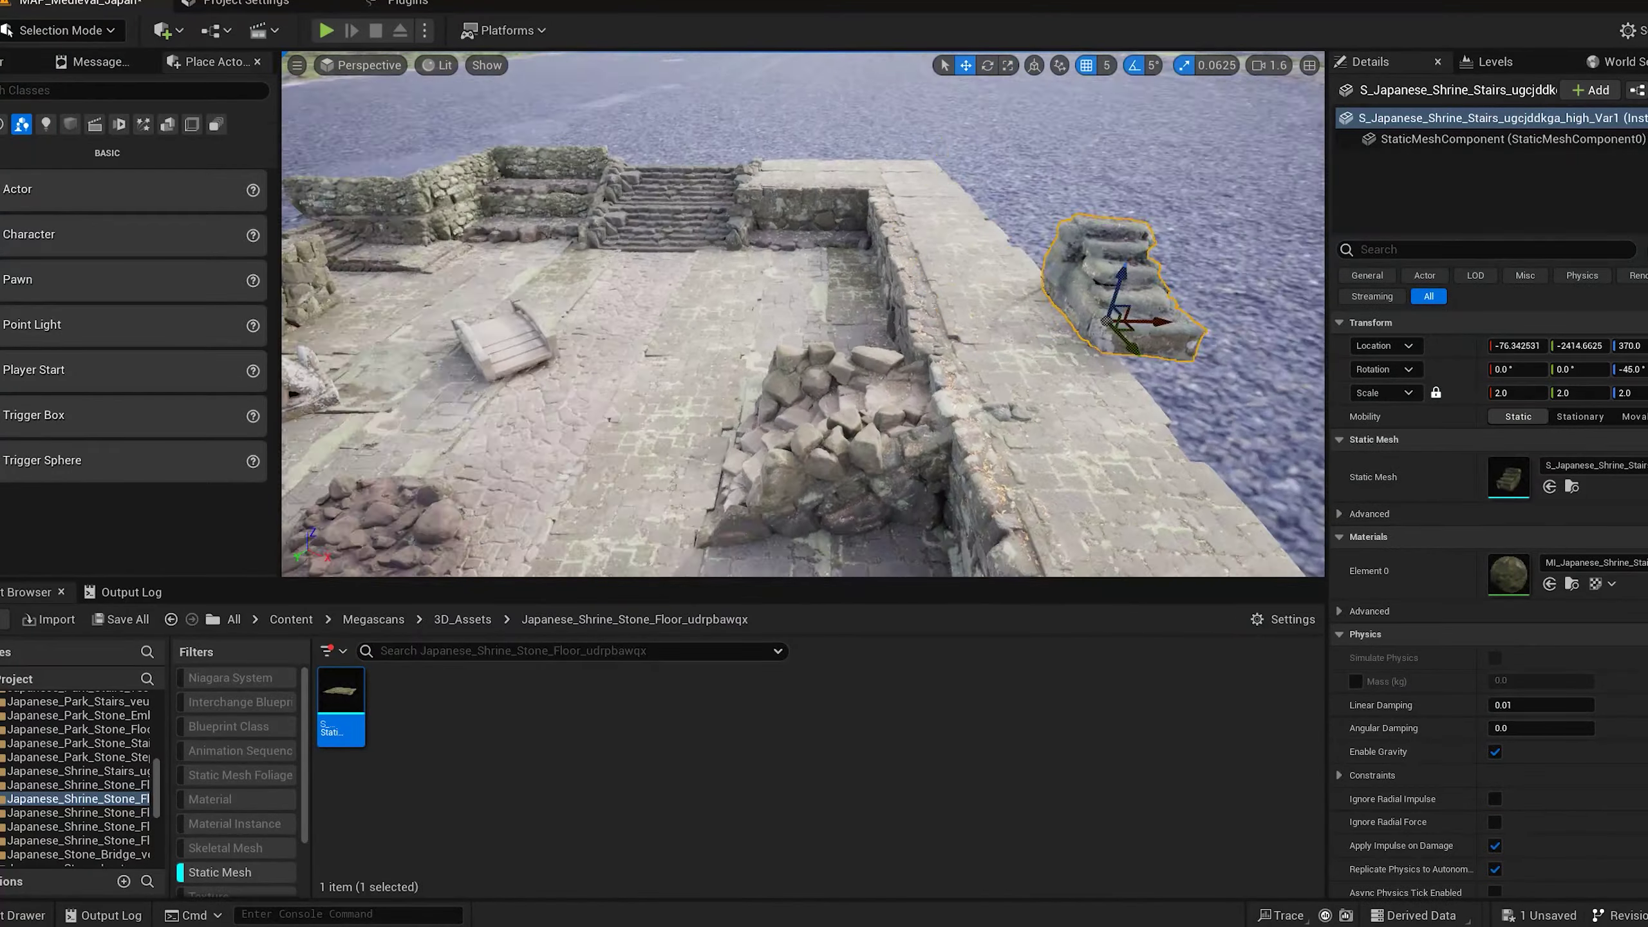
pyautogui.hotkey('ctrl', 'z')
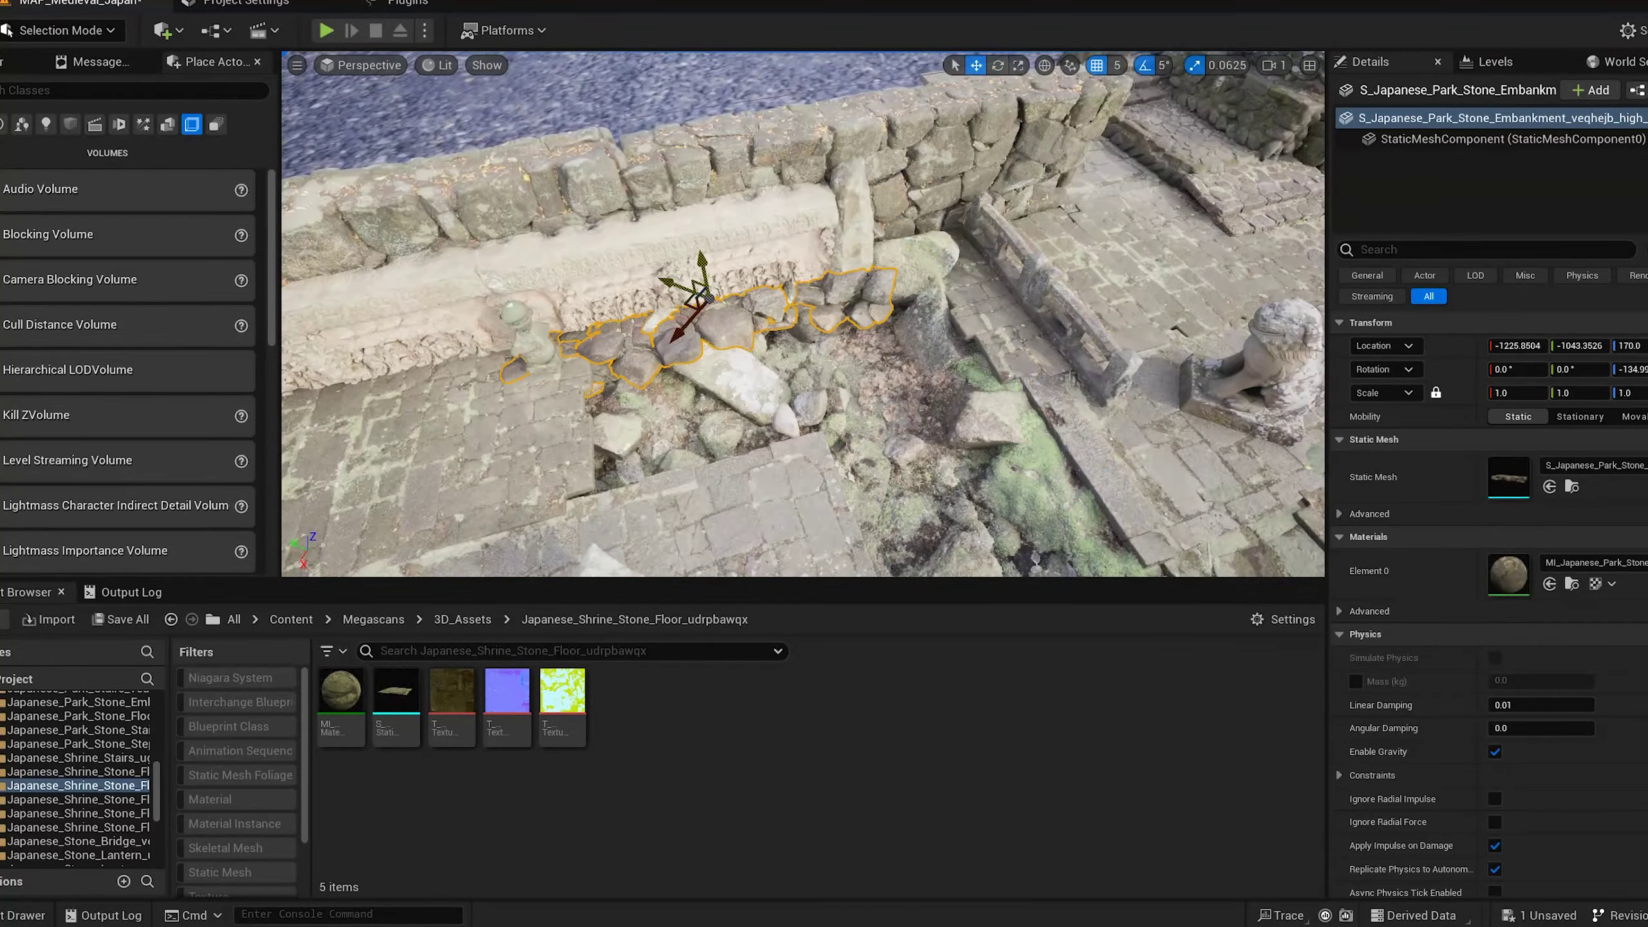
# - Switch to the Move tool and slide the embankment rubble along the wall
pyautogui.press('w')
pyautogui.moveTo(786, 354); pyautogui.dragTo(822, 351)
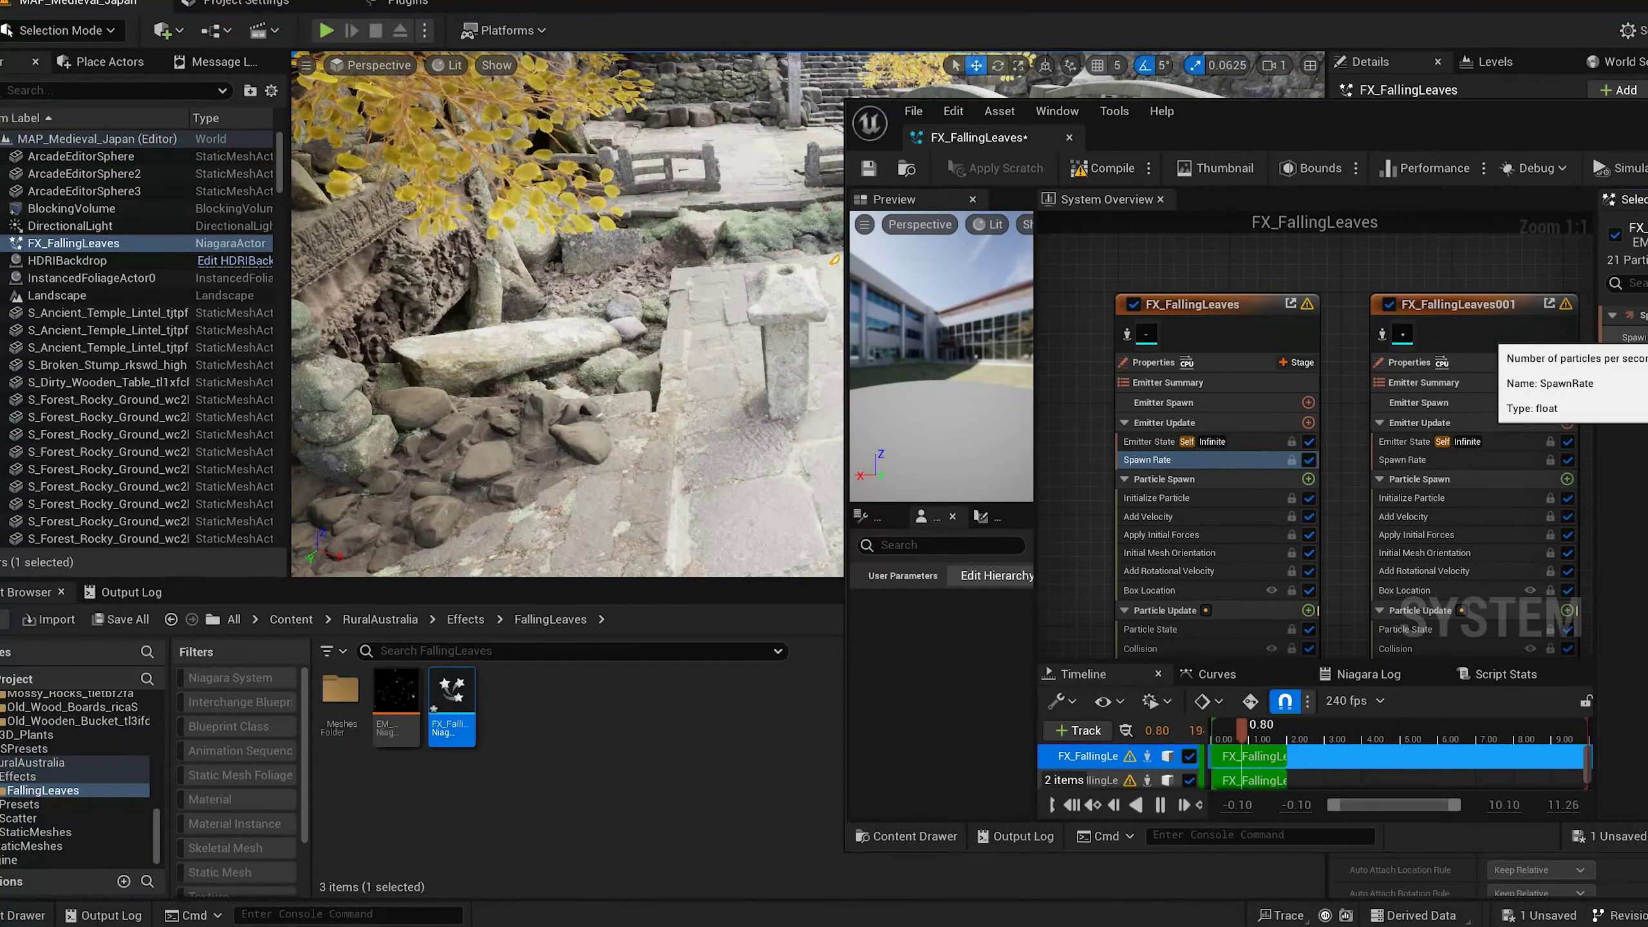
# - Inspect Emitter State, Scale Mesh Size and Initialize Particle, plus the second emitter's size curve
pyautogui.click(1025, 406)
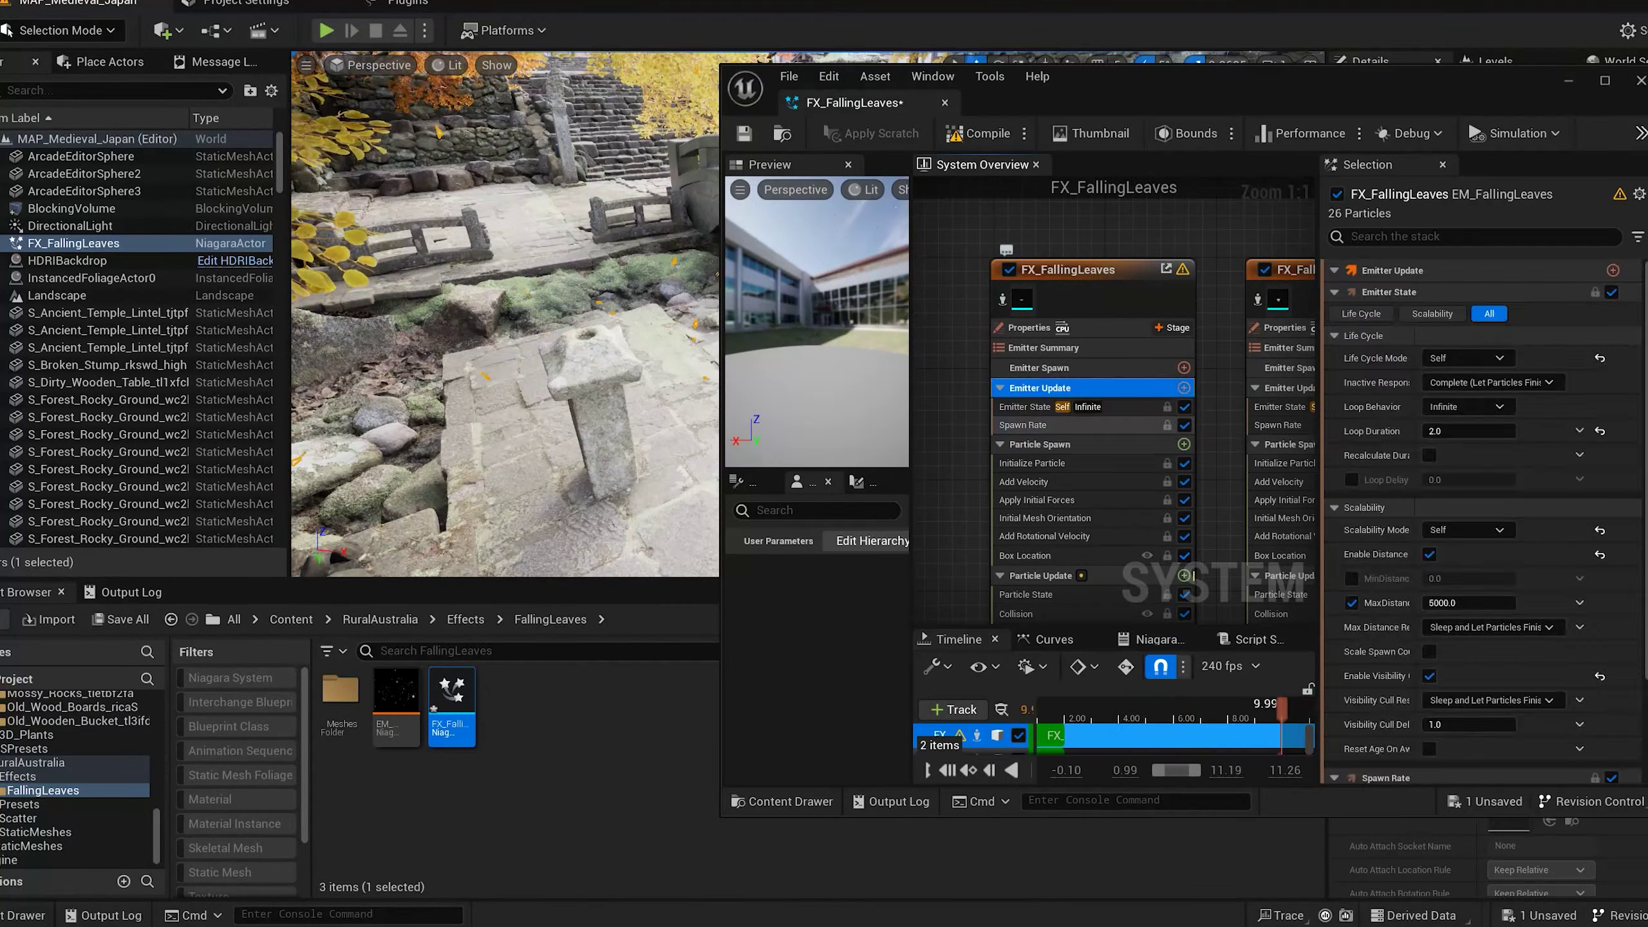
pyautogui.scroll(-3, 1097, 455)
pyautogui.click(1037, 506)
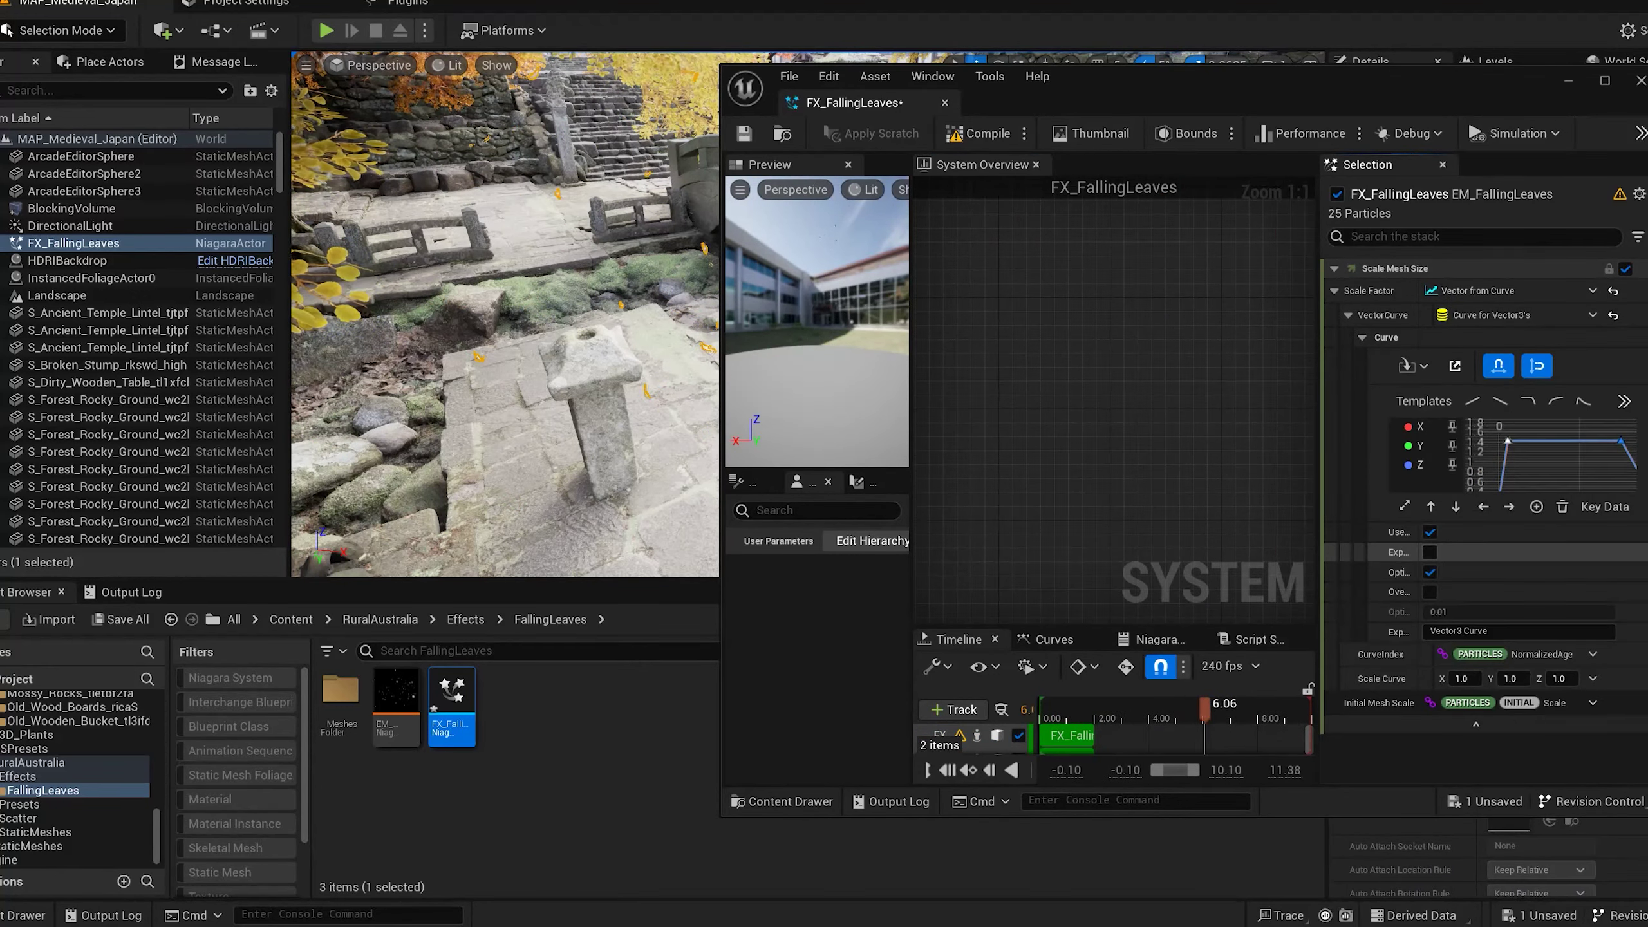
pyautogui.click(1049, 404)
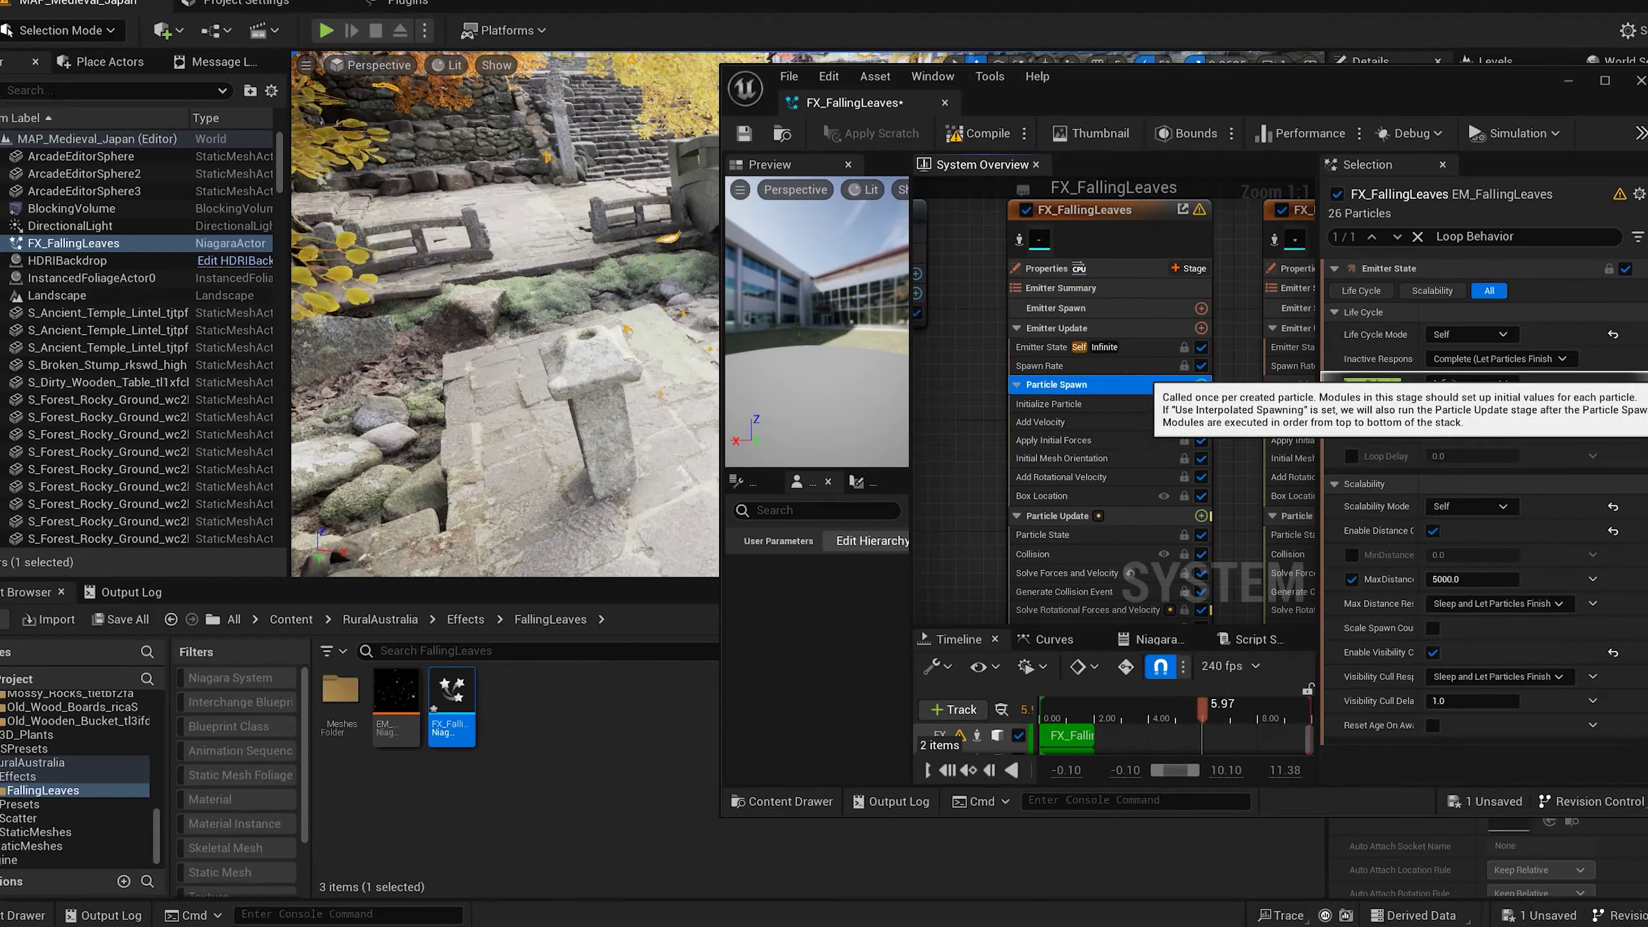
pyautogui.moveTo(1090, 497); pyautogui.dragTo(996, 297, button='right')
pyautogui.click(1211, 430)
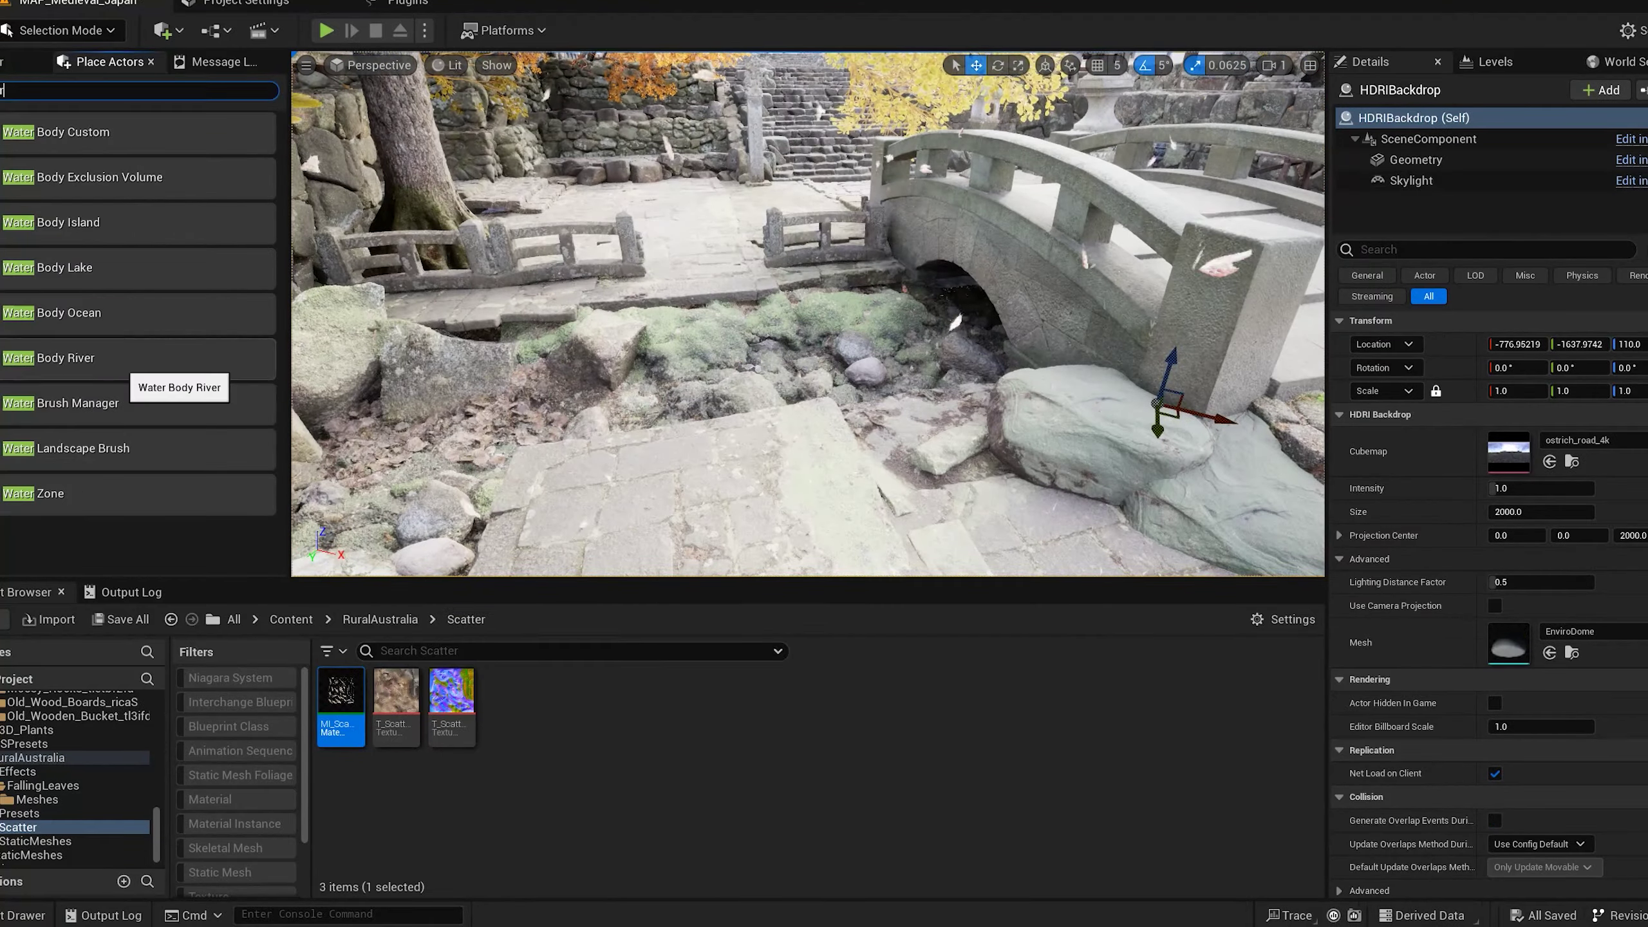
# - Drag a Water Body River into the stream bed beneath the stone bridge
pyautogui.moveTo(119, 358); pyautogui.dragTo(736, 344)
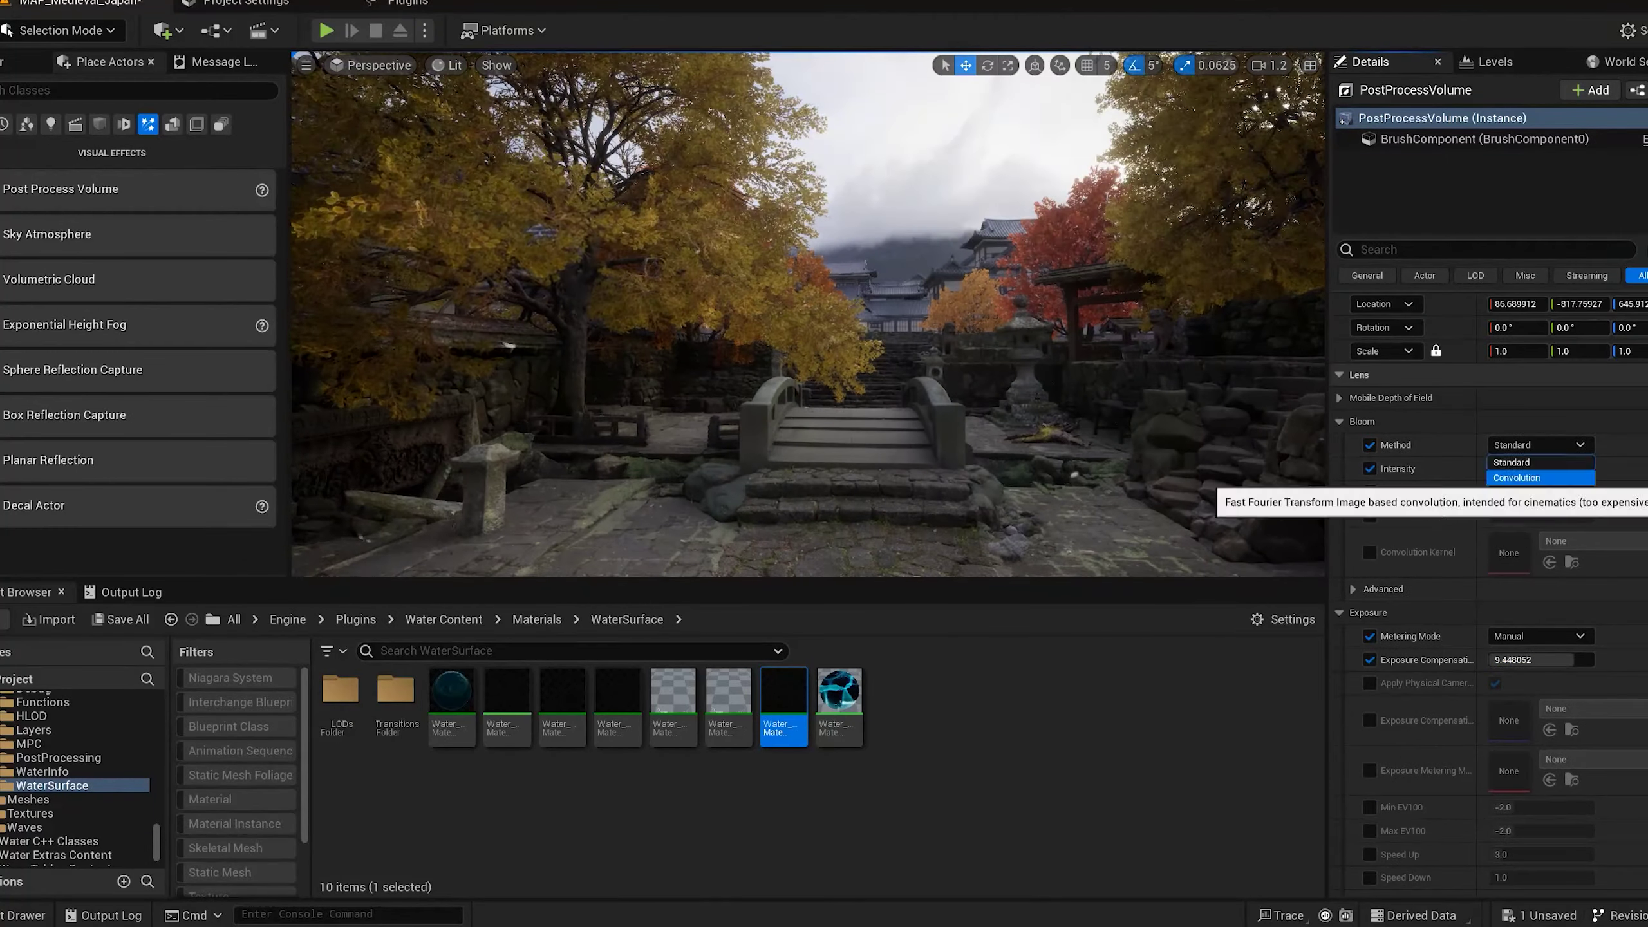
# - Set bloom to Convolution, focal distance 50 and sensor width 100 mm, then raise focal distance
pyautogui.click(1540, 478)
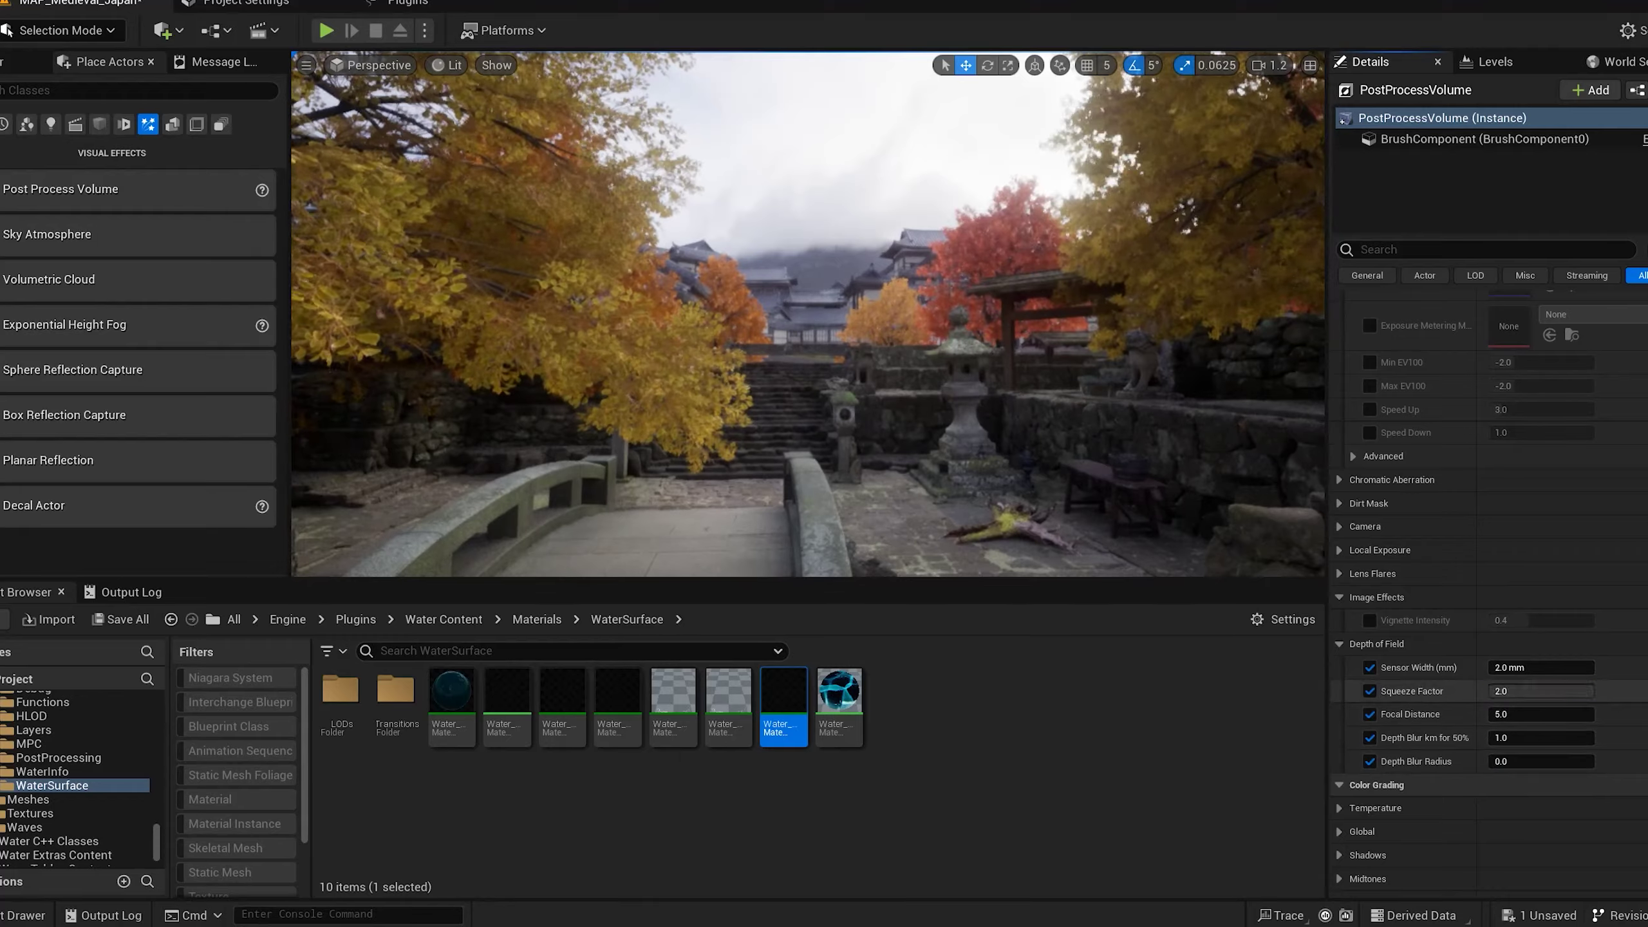
pyautogui.click(1541, 714)
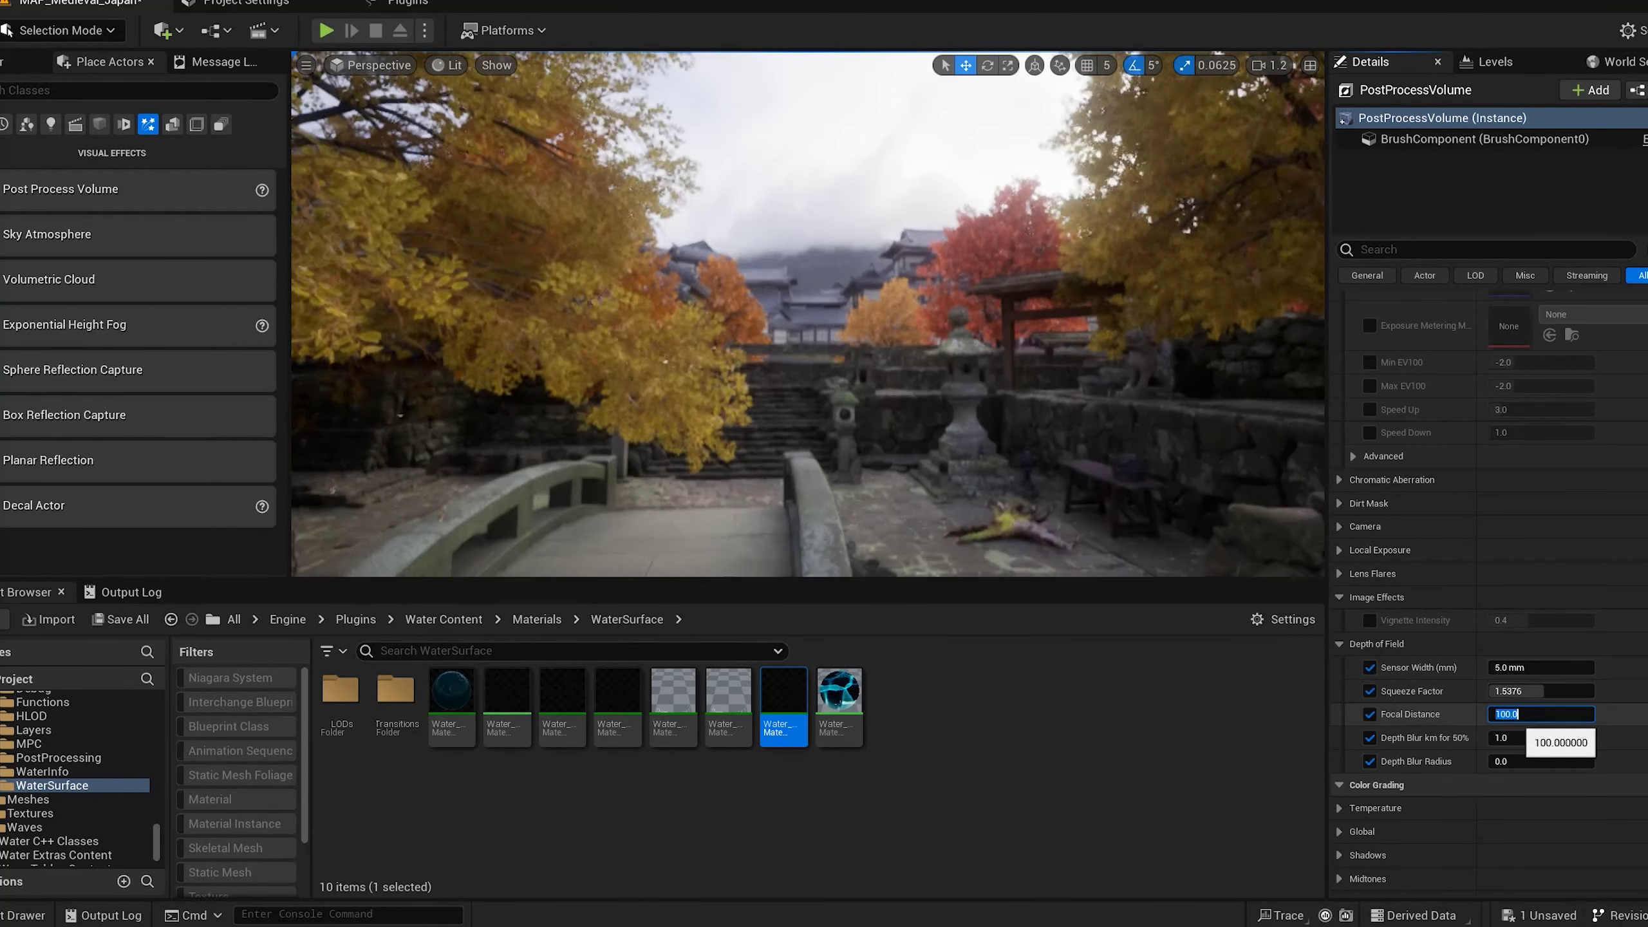
pyautogui.write('50')
pyautogui.click(1541, 667)
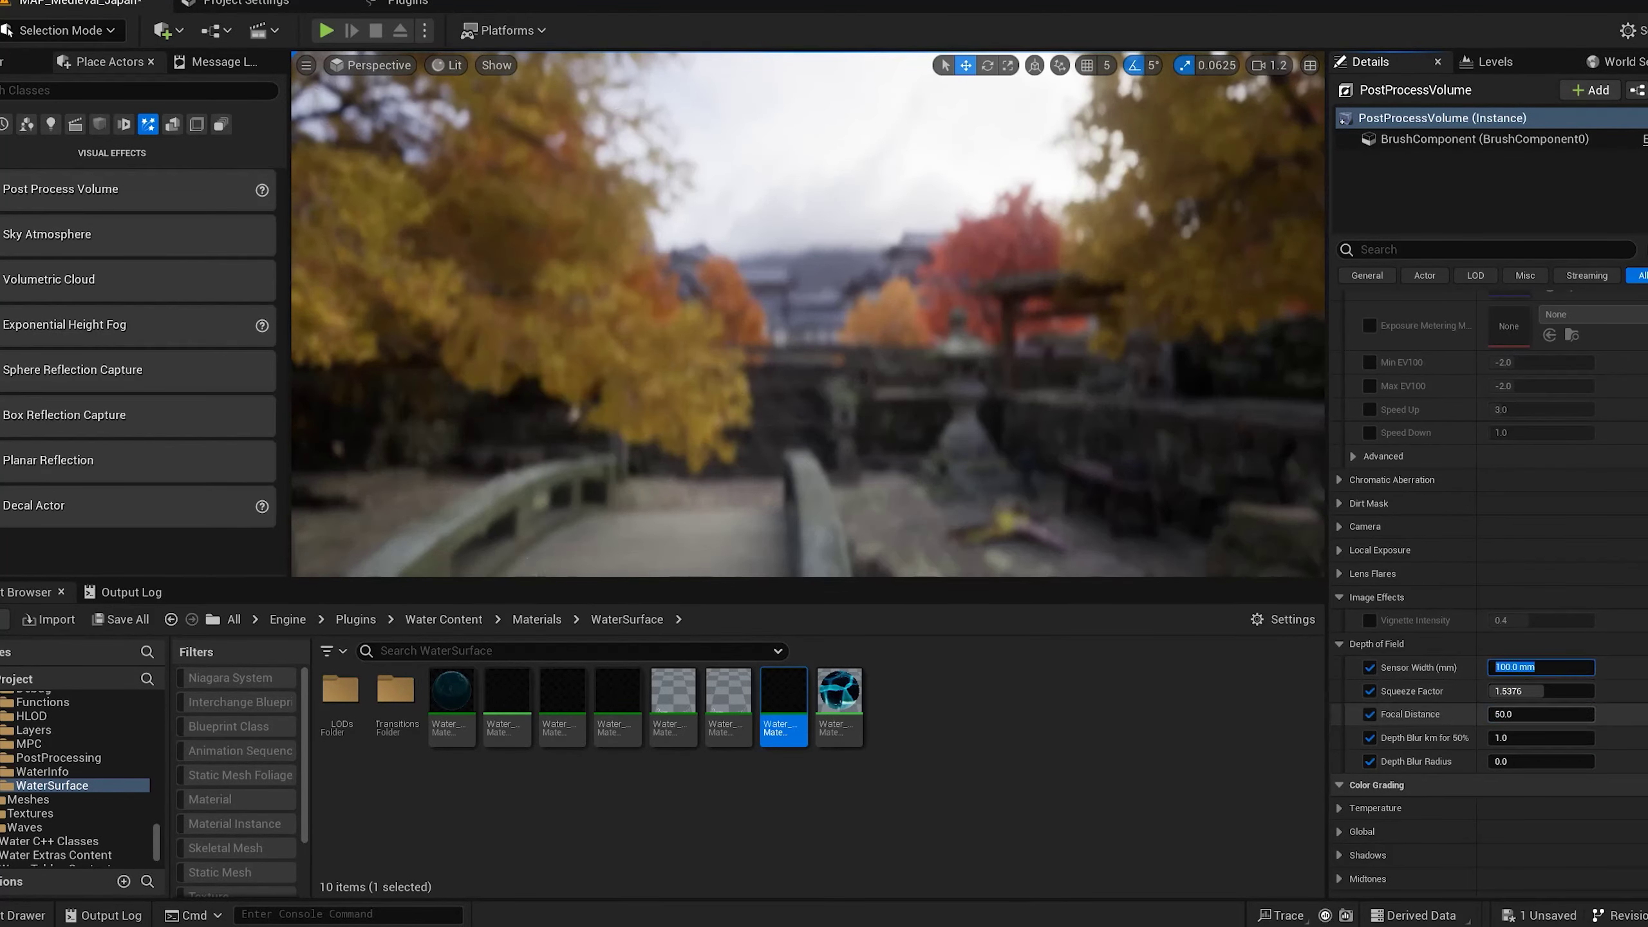
pyautogui.moveTo(1542, 714); pyautogui.dragTo(1590, 714)
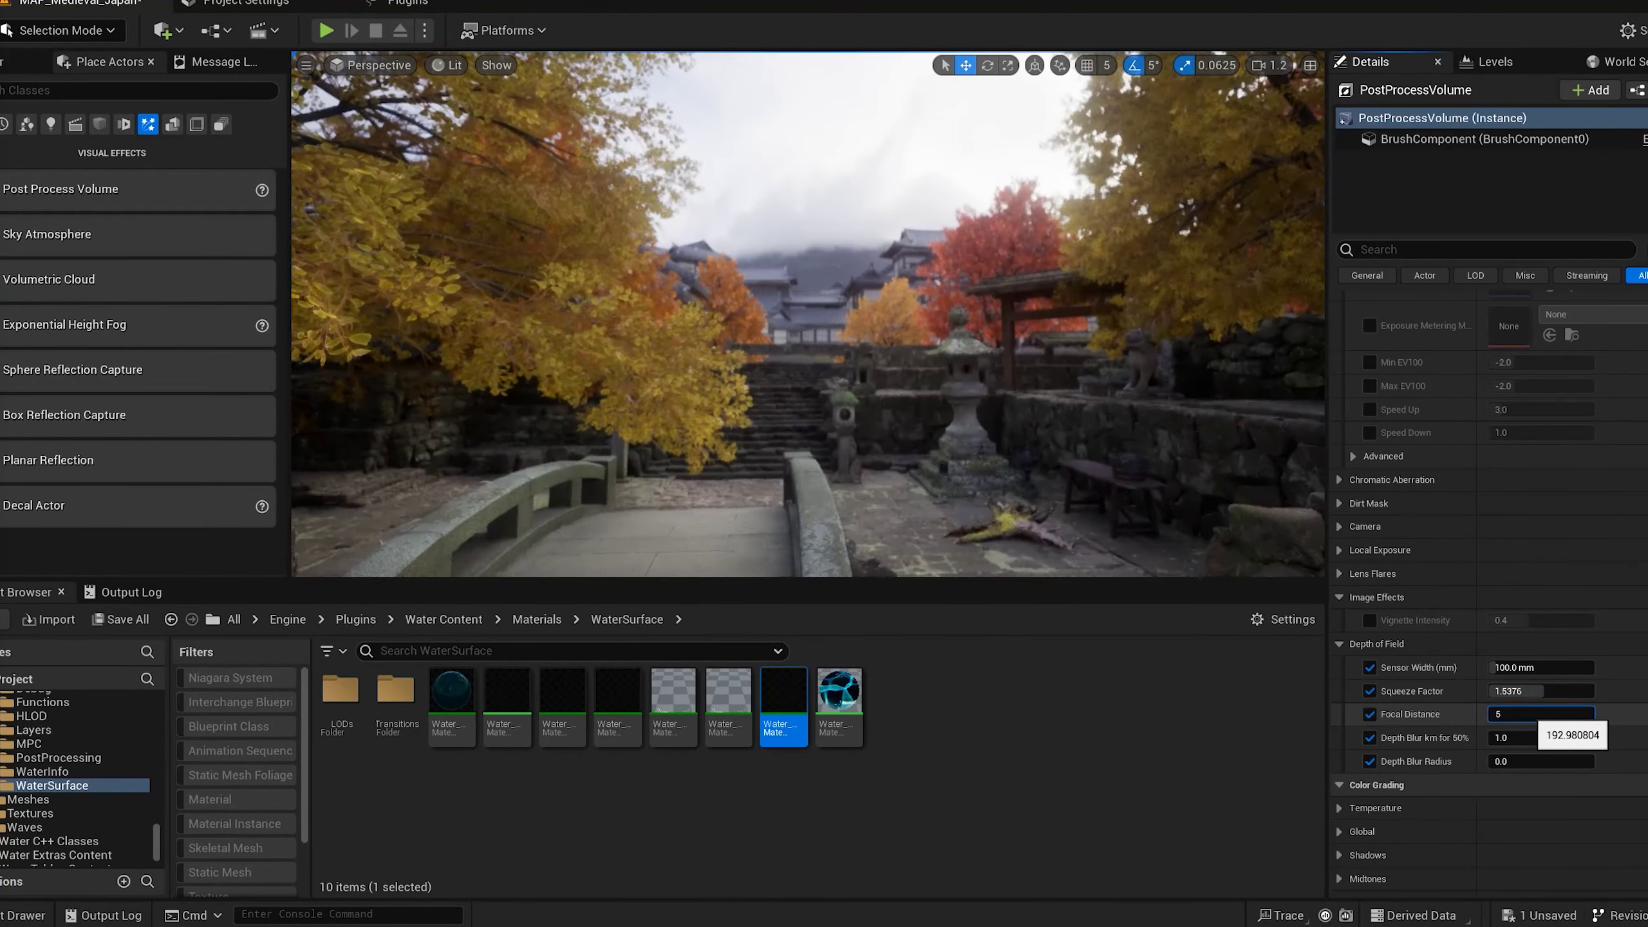